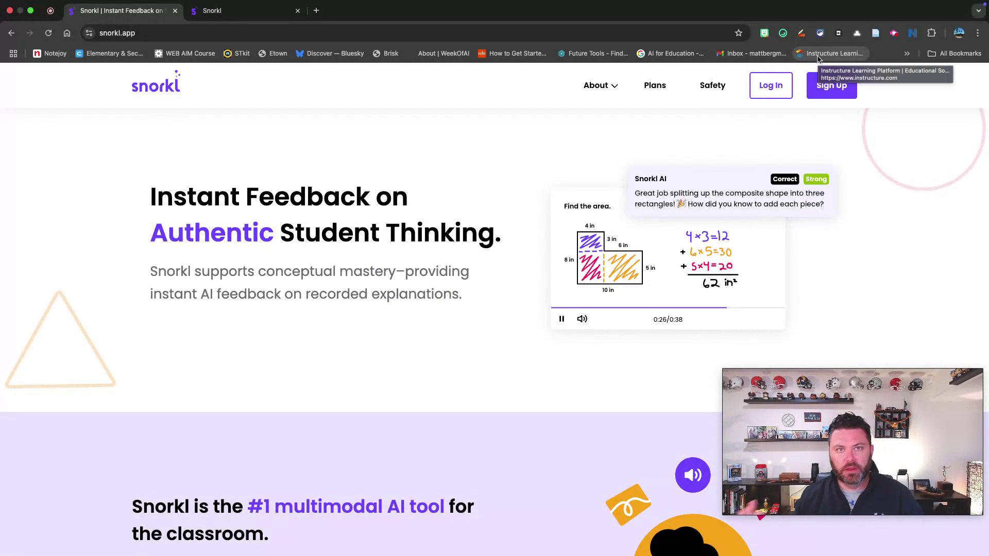
Step: Try the sample class as a student and resume the unfinished response in the "Private Jet or Private Island?" activity
click(246, 13)
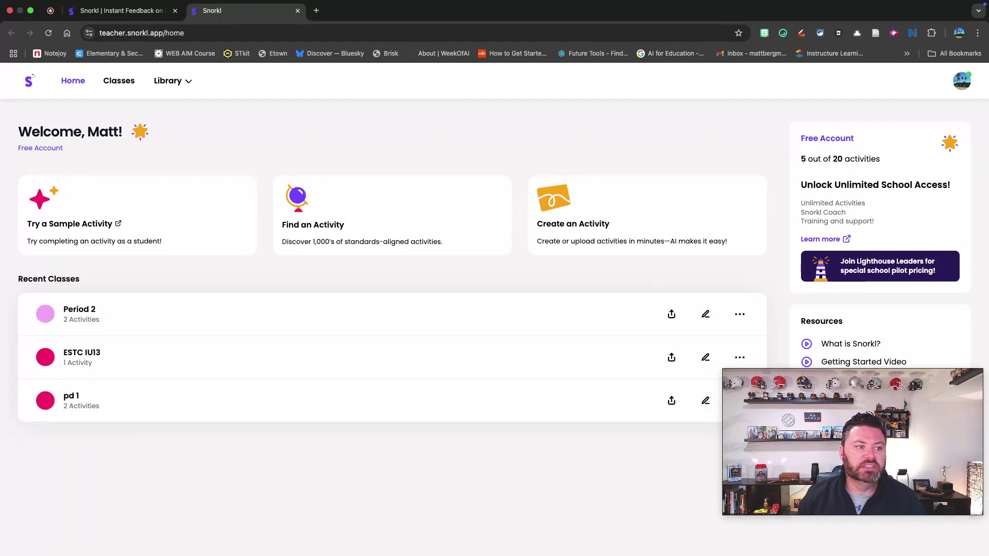
click(156, 209)
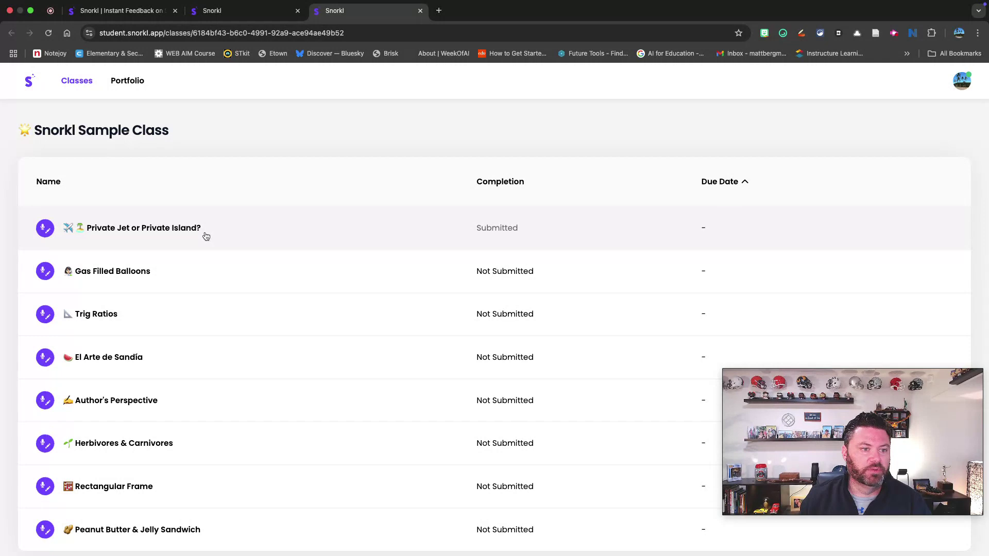
click(206, 236)
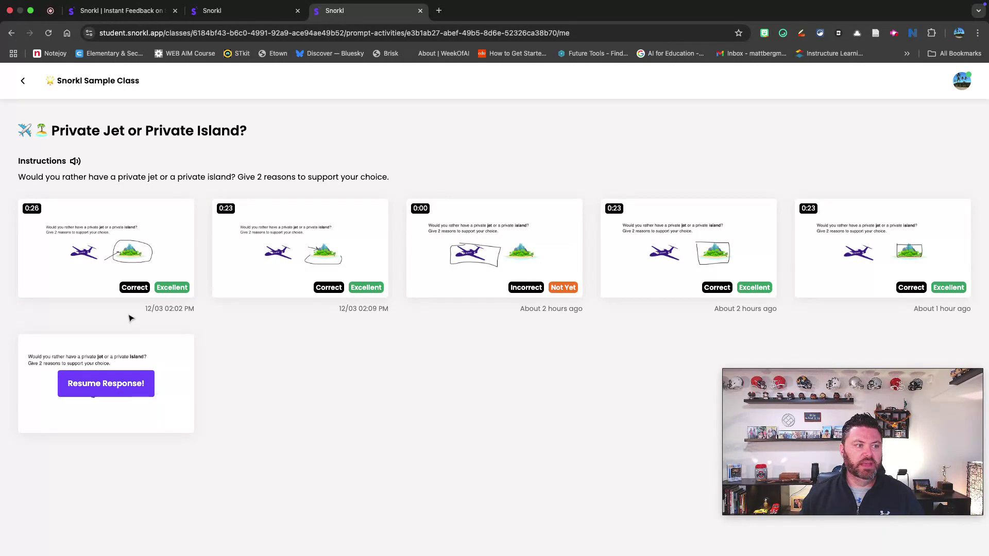
click(118, 379)
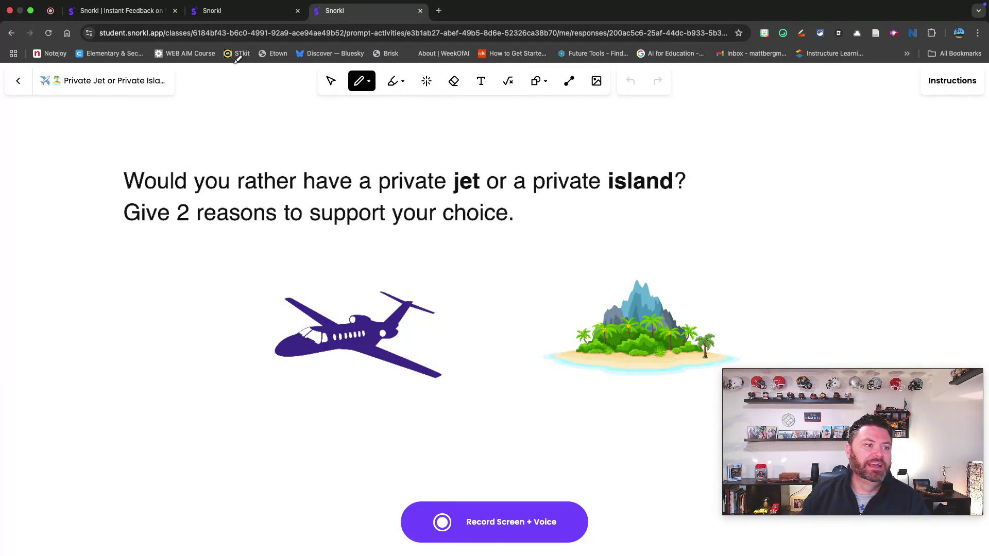
Step: Leave the response whiteboard, review the timestamped AI feedback on Response #4, and close the student view
click(19, 89)
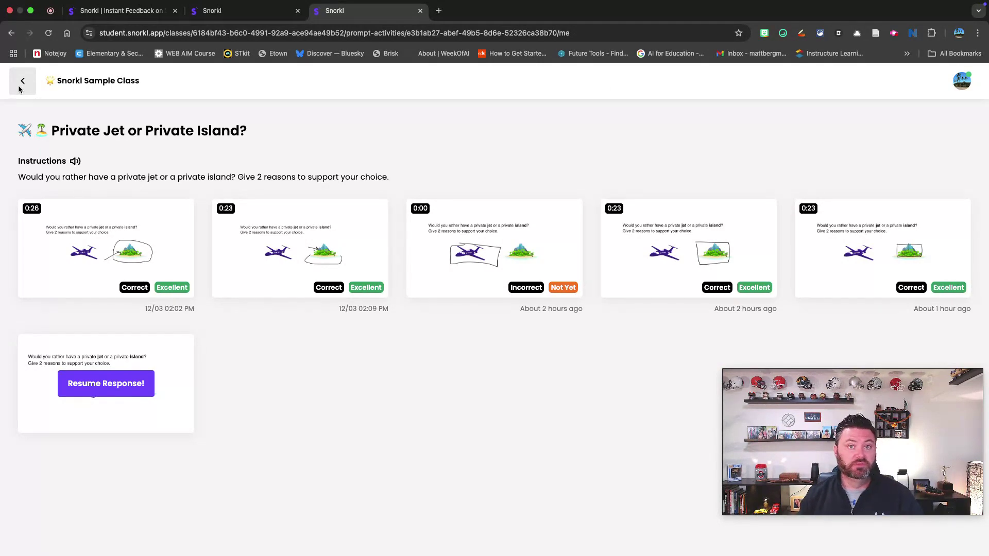
click(700, 231)
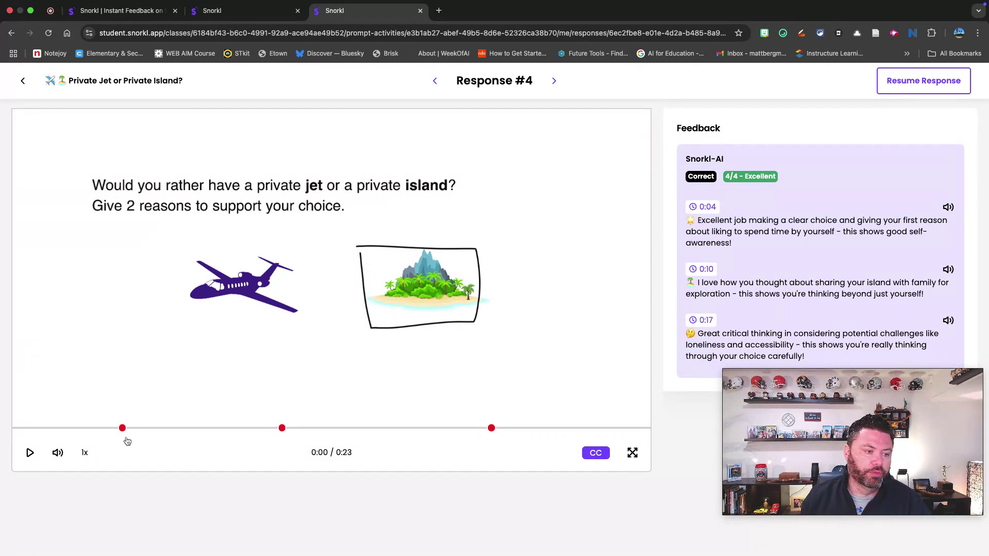
mouse_move(279, 429)
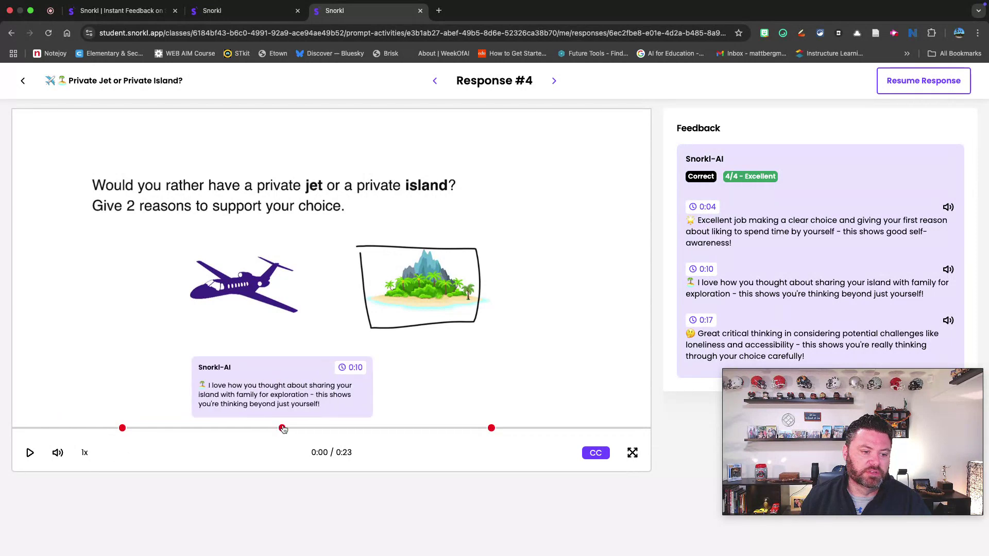
mouse_move(494, 434)
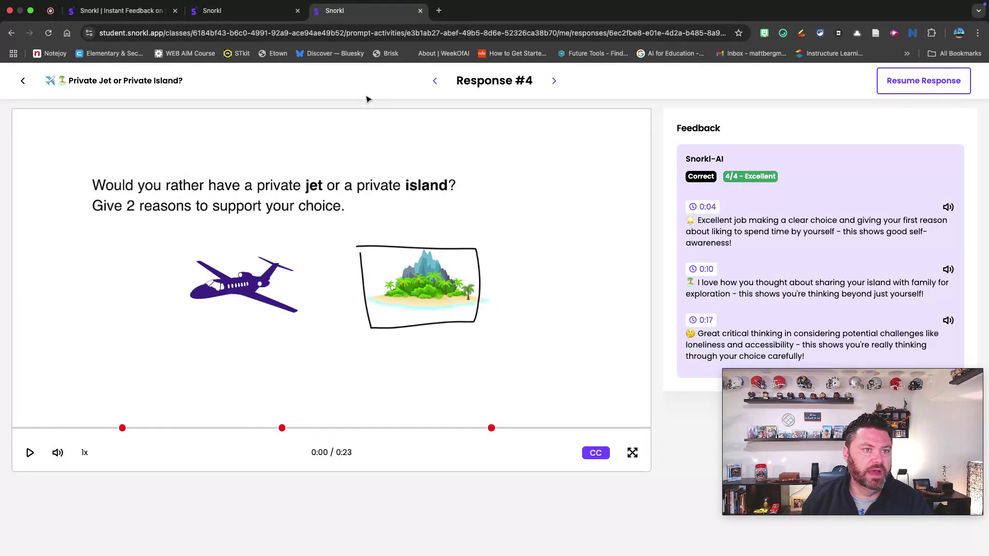
click(420, 23)
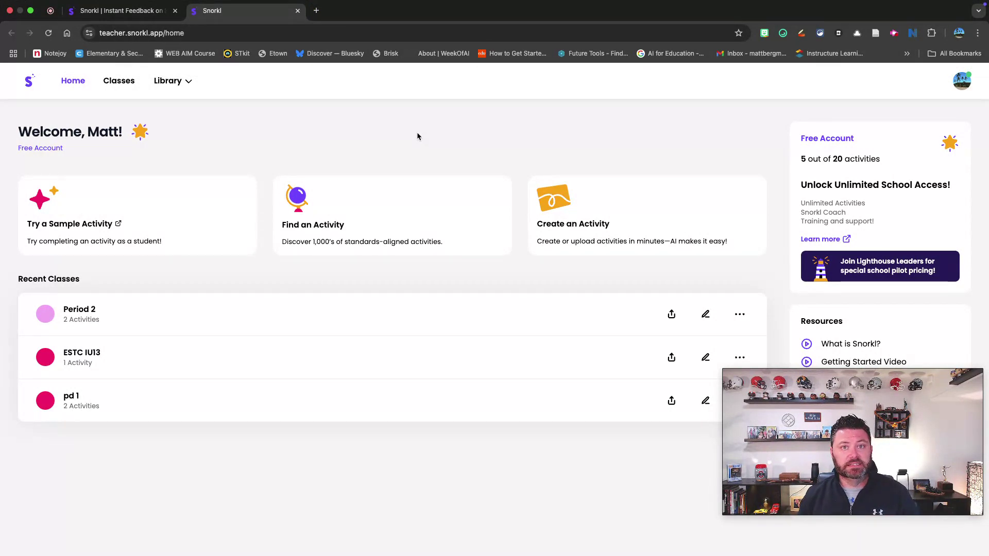
Step: Browse the activity library to the HS Biology course under Science and look at the "Photosynthesis: Soybeans" activity
click(403, 226)
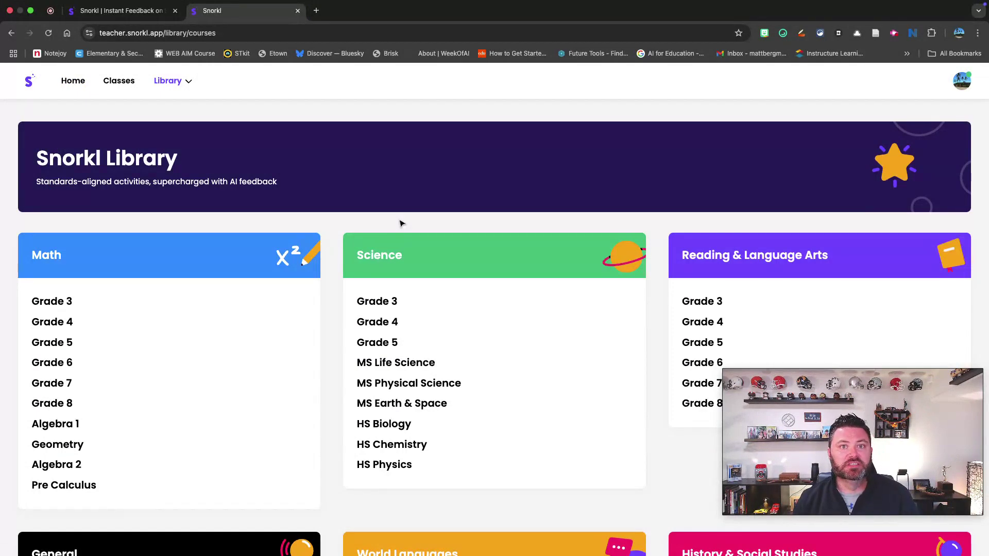
scroll(465, 266, down, 3)
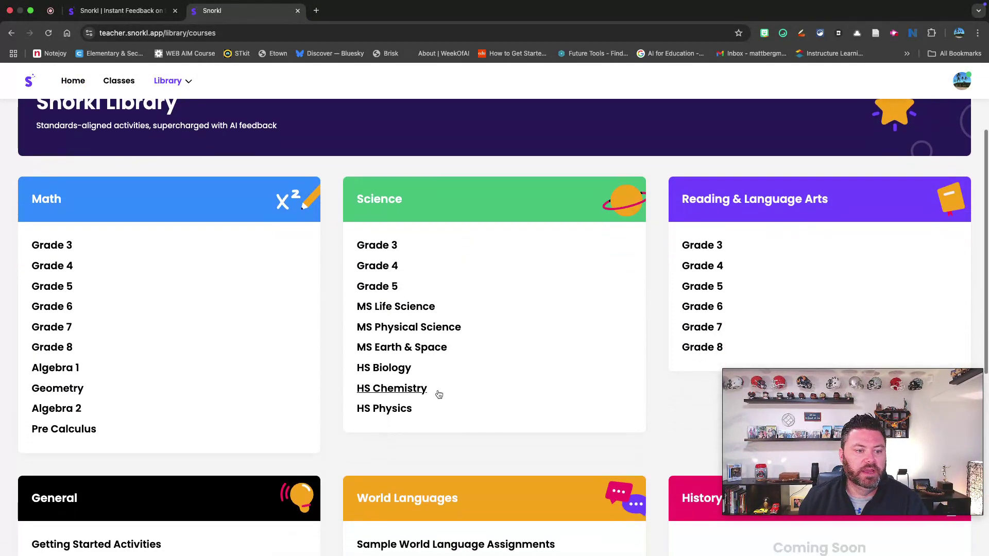
click(407, 379)
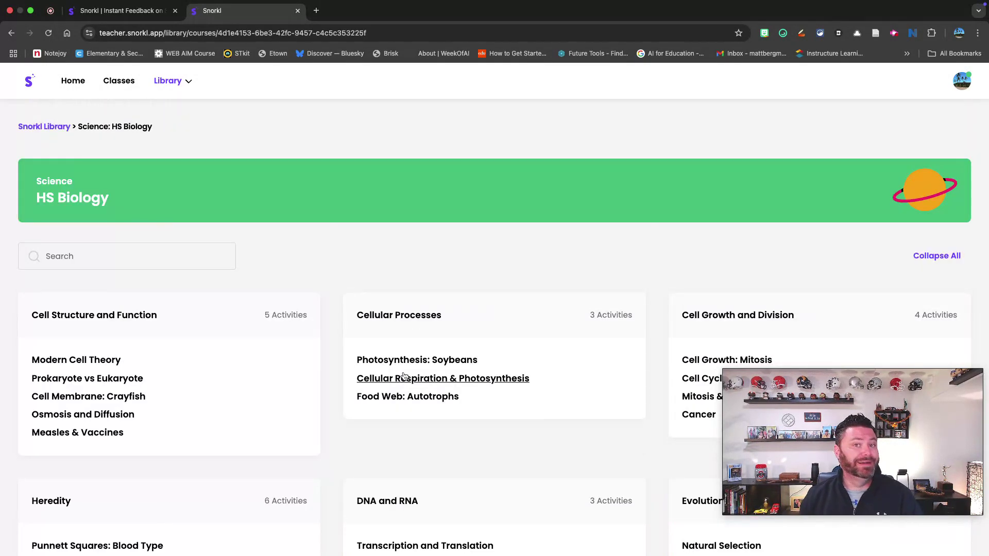
click(412, 363)
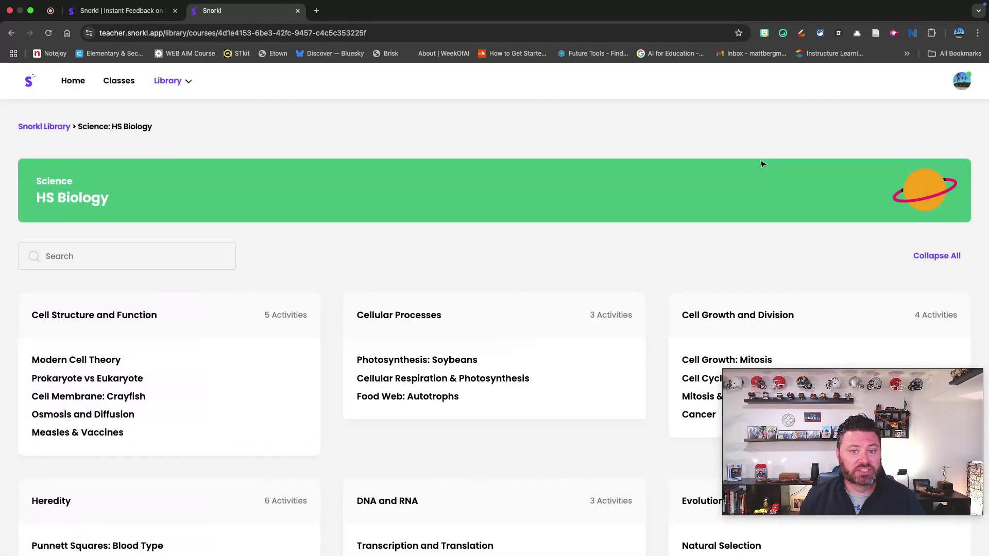
click(760, 157)
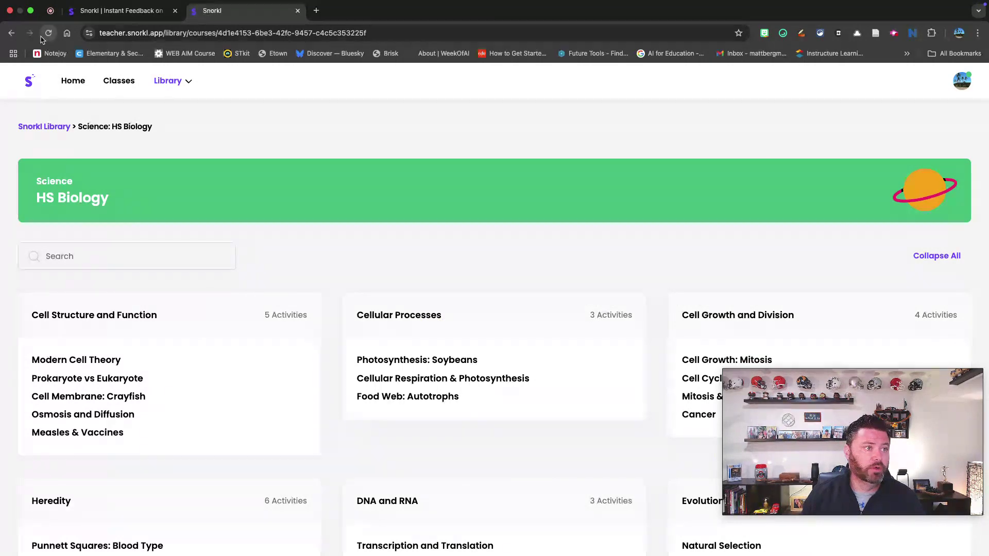
Step: Return to the teacher home page and create a new activity titled "Area Problem"
click(12, 33)
click(80, 86)
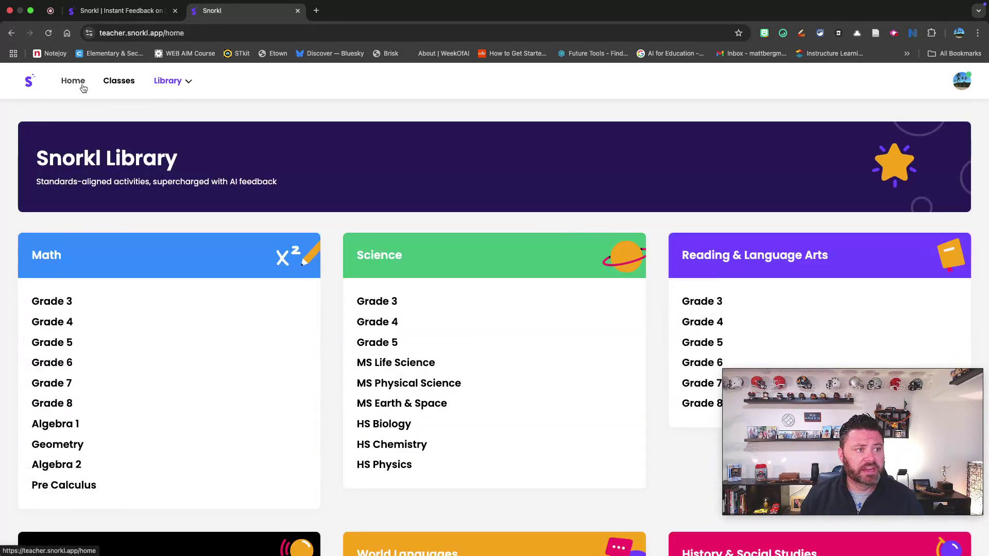
click(637, 239)
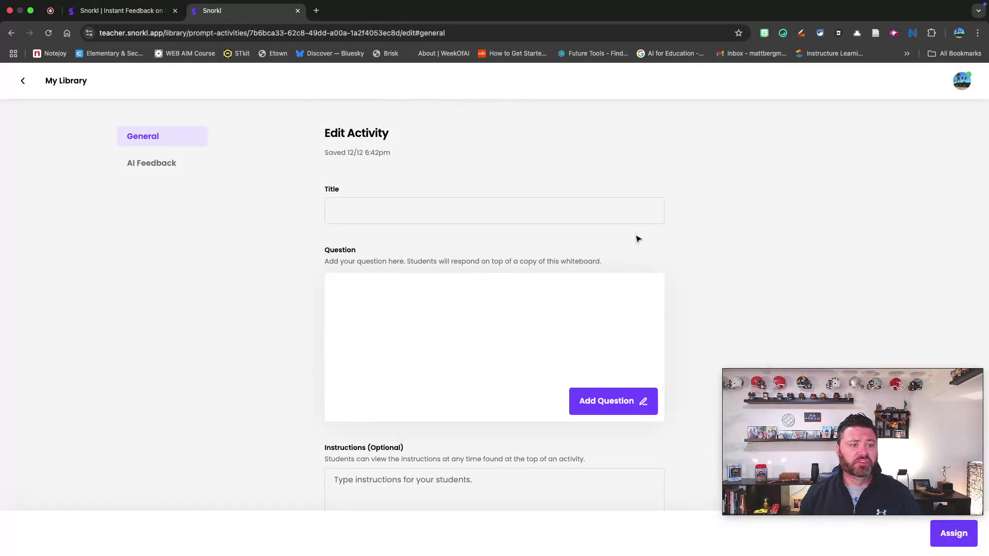
click(343, 215)
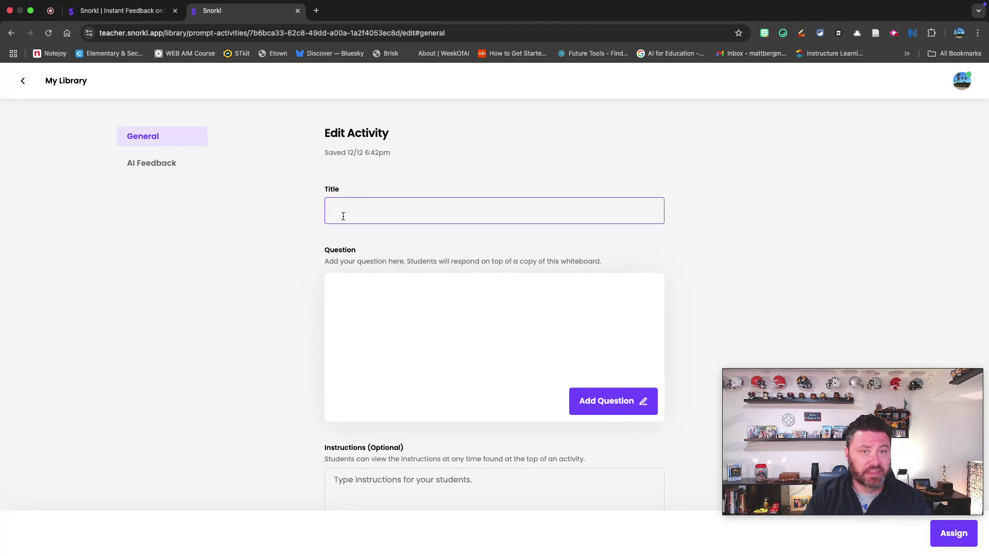
text(Area P)
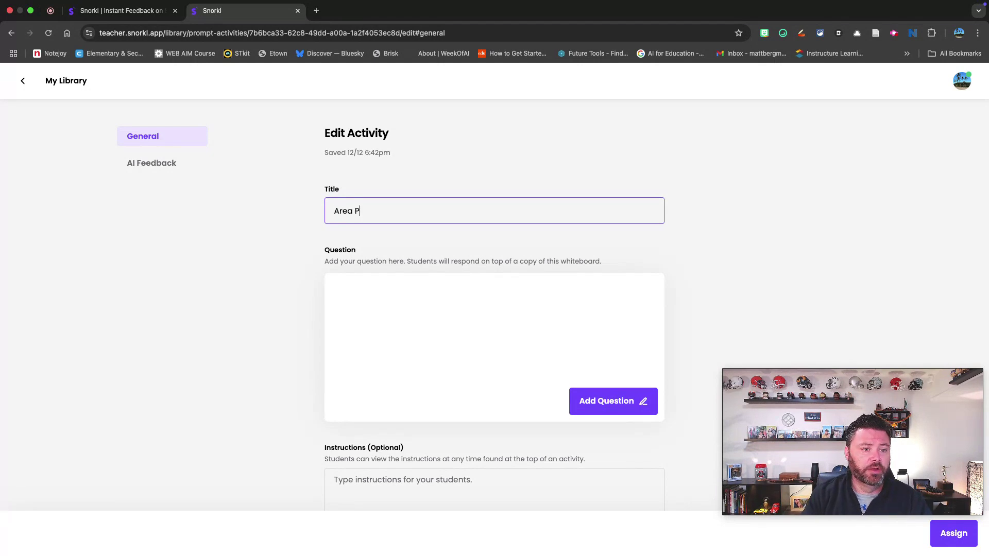
text(roblem)
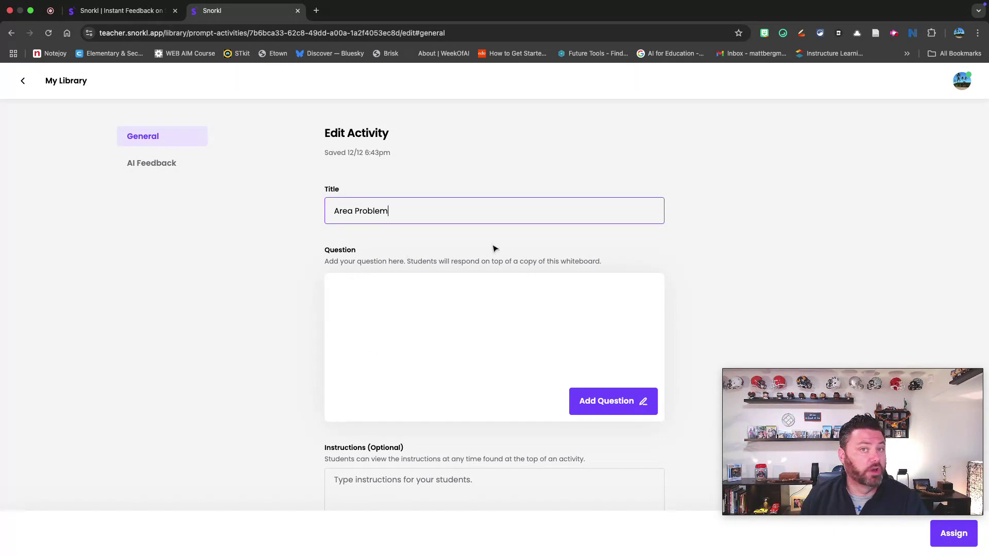
Step: Add a text box to the question whiteboard with the word problem asking for the area of a triangular sail with a 6-foot base and 8-foot height
click(611, 408)
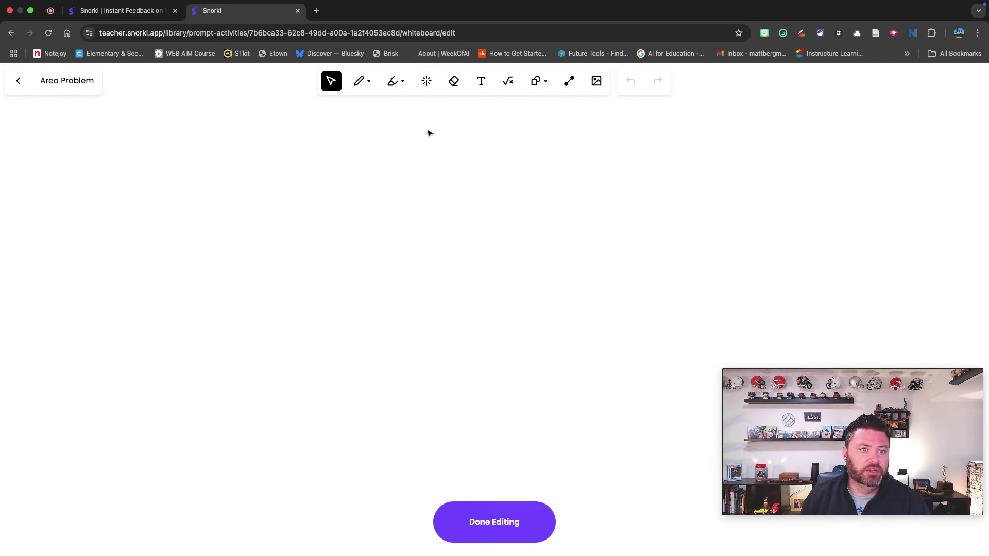
click(487, 87)
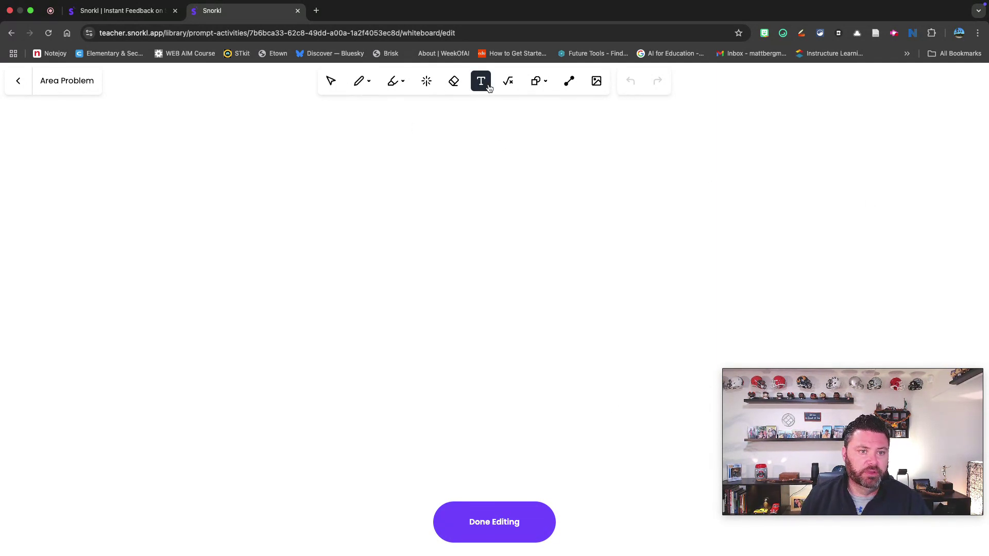
drag(330, 118, 646, 219)
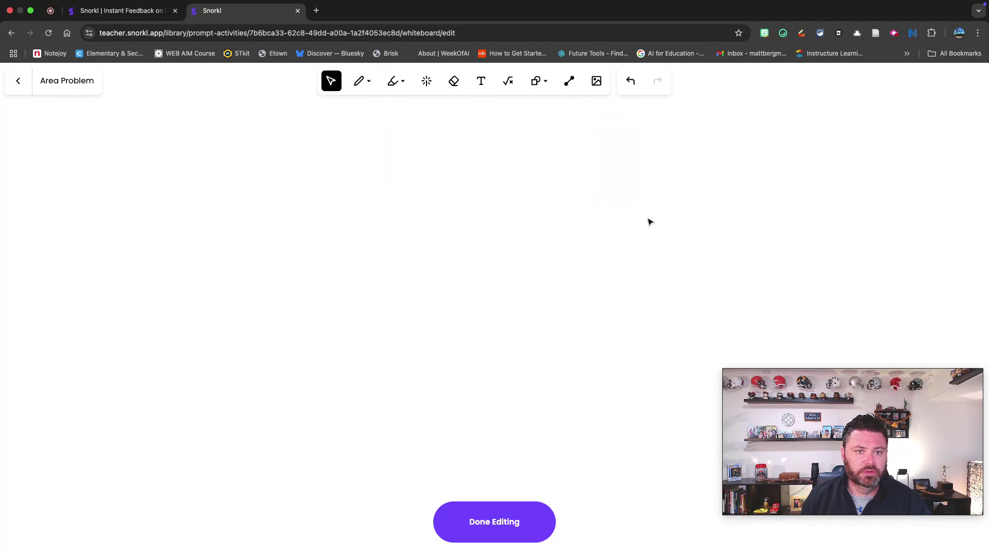
key(super+Tab)
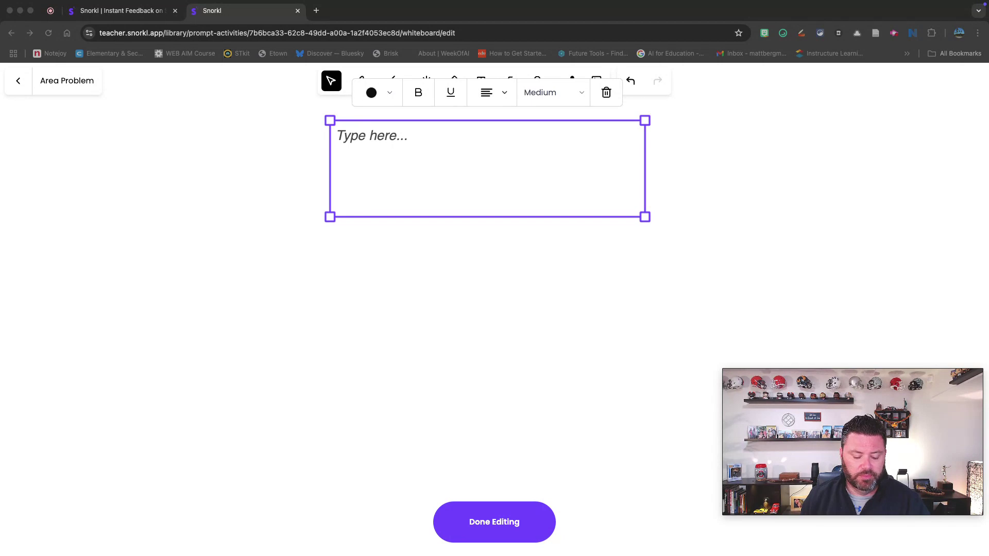
click(354, 150)
text(Sarah is designing a triangular sail for her sailboat. The base of the sail is 6 feet long, and the height is 8 feet. What is the area of the sail?)
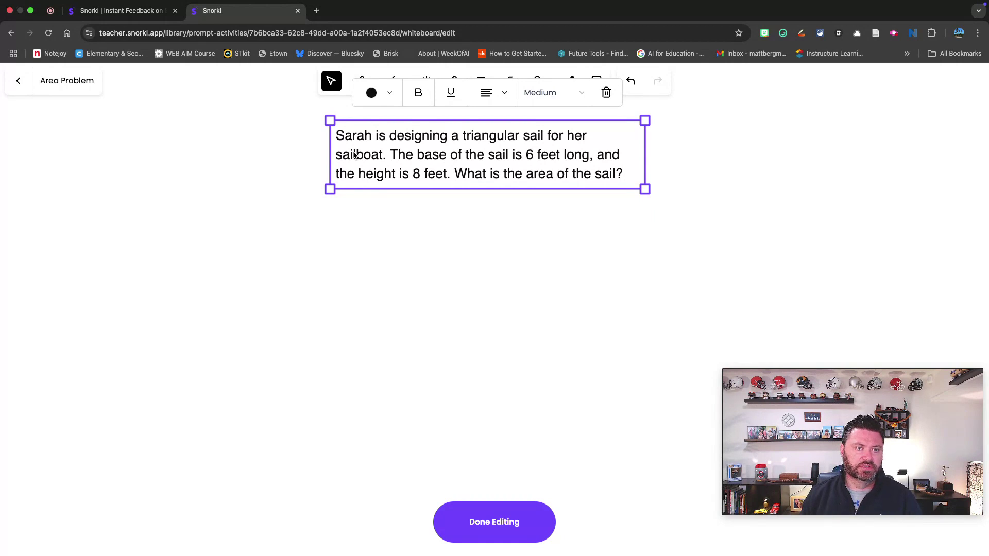
click(438, 223)
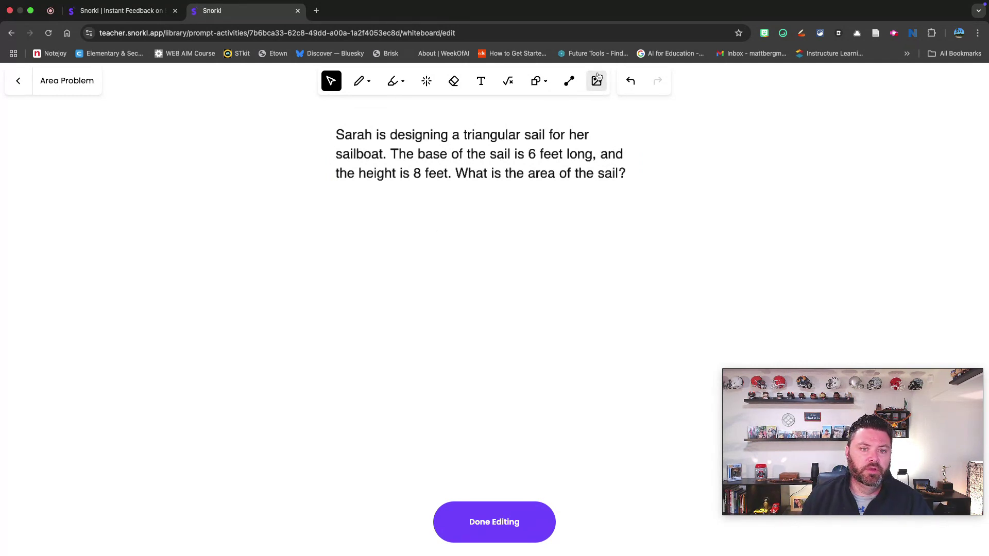
Step: Draw a triangle shape on the whiteboard below the word problem
click(540, 81)
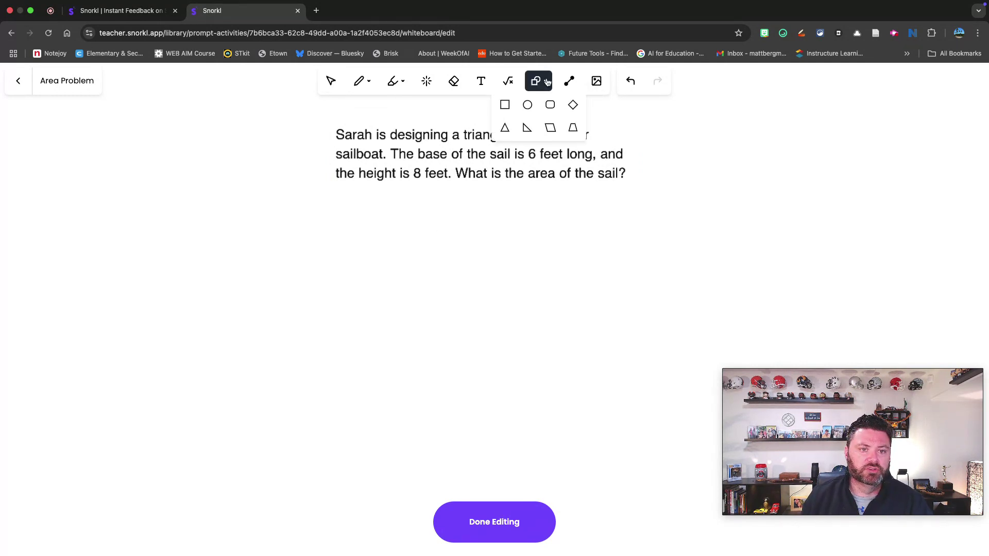
click(504, 127)
drag(418, 224, 630, 386)
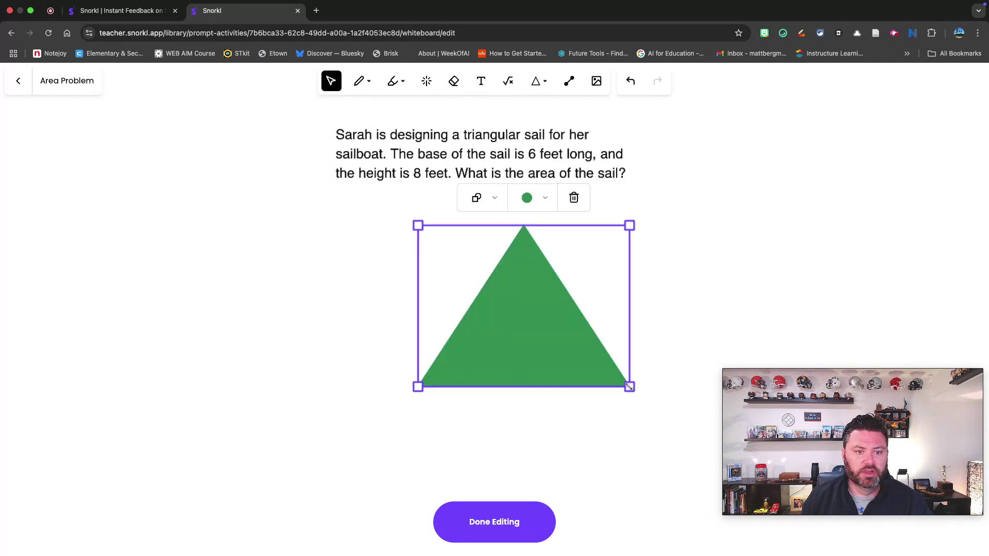
Step: Set the triangle to No fill, center it beneath the word problem, and finish editing the question
click(544, 200)
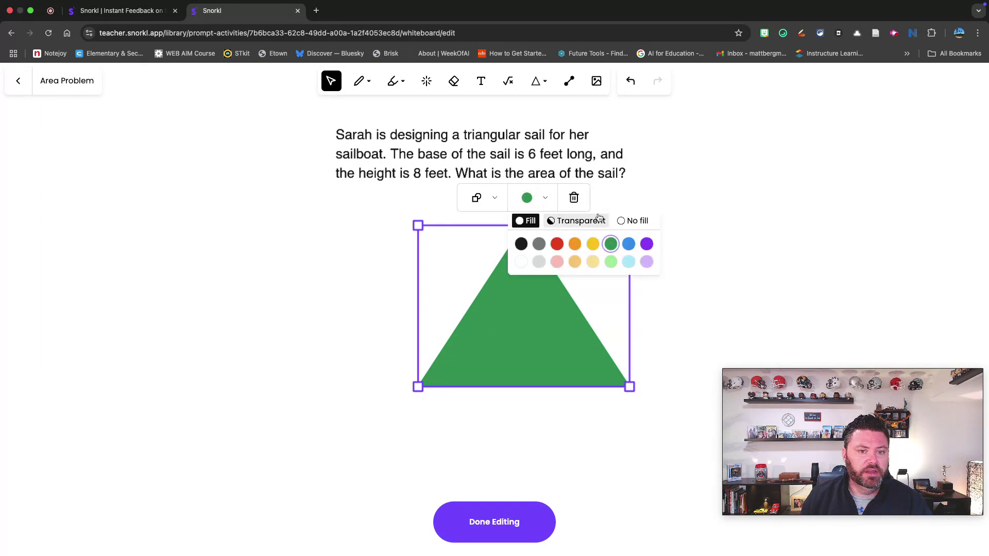
click(633, 220)
click(688, 261)
drag(521, 307, 475, 306)
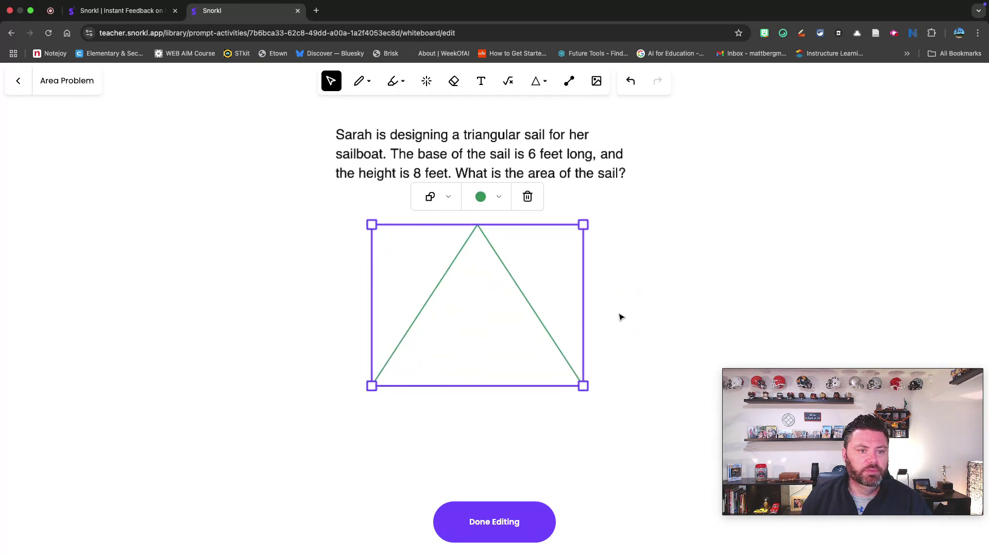
click(629, 316)
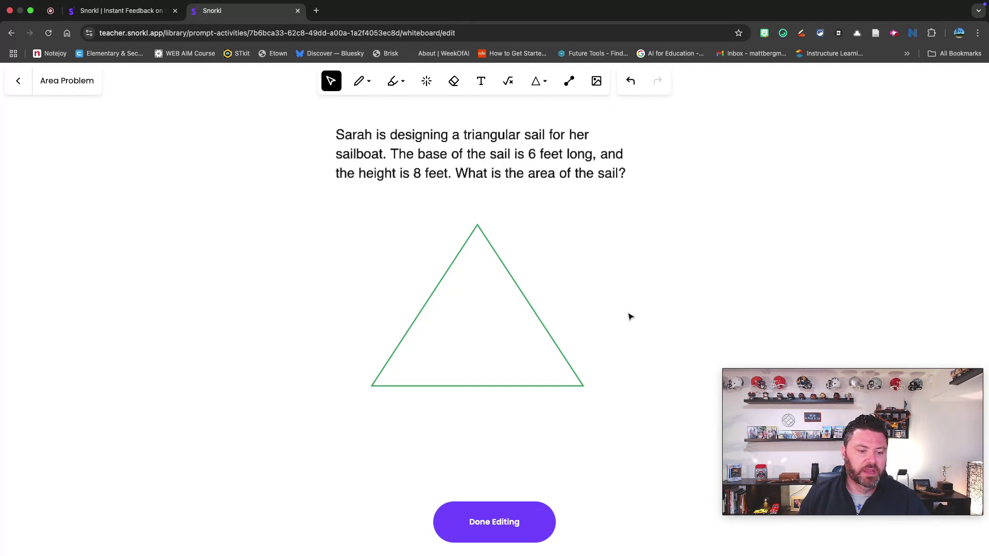
click(493, 523)
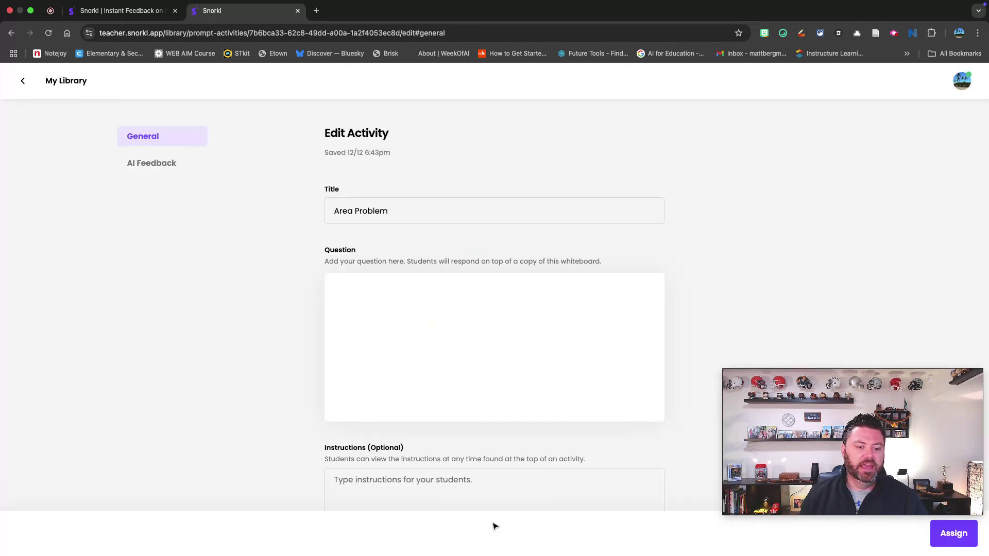
Step: Generate the AI feedback settings for the Area Problem activity from its question
scroll(484, 242, down, 4)
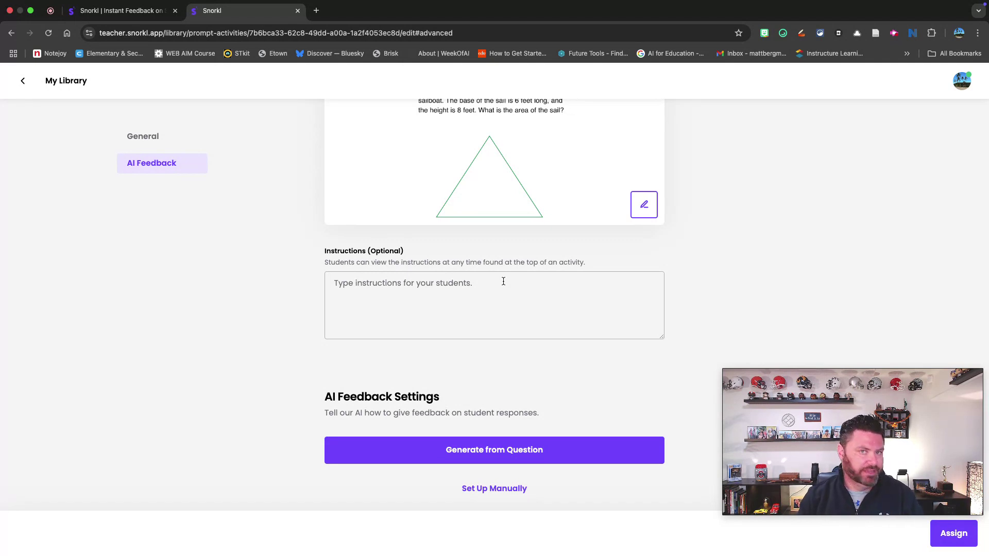
scroll(504, 283, down, 2)
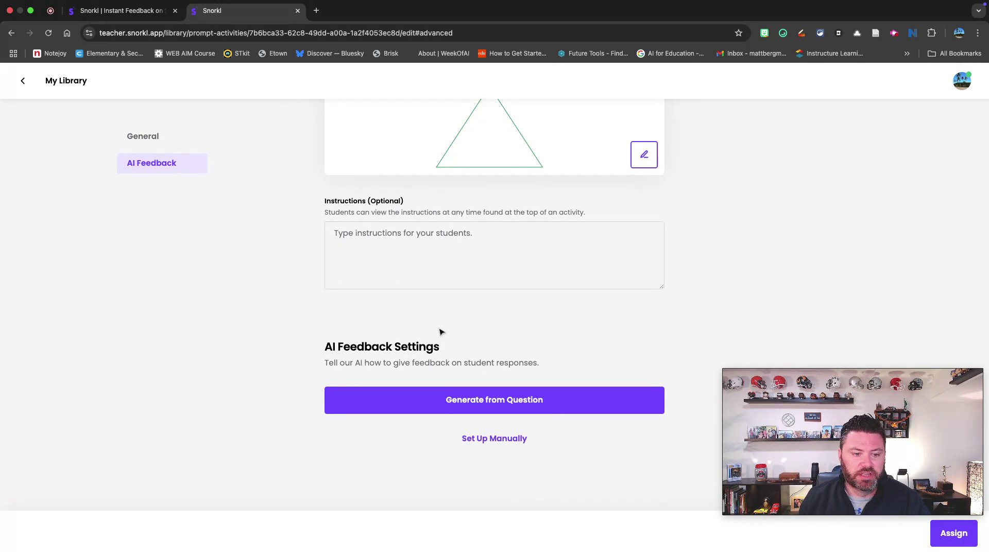
click(498, 411)
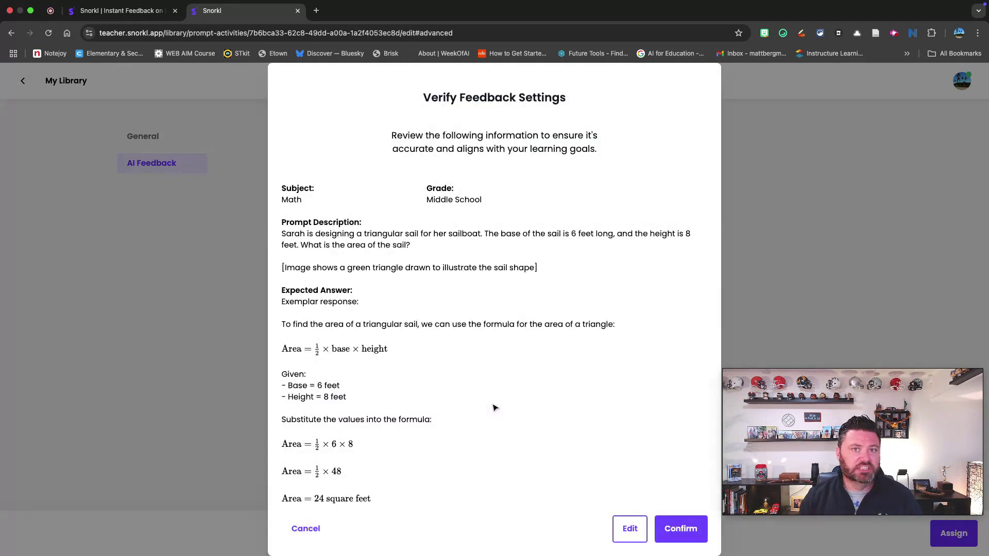
Step: Review the generated feedback settings, switch them to editable form to check the prompt and answer criteria, and confirm them
scroll(453, 355, down, 1)
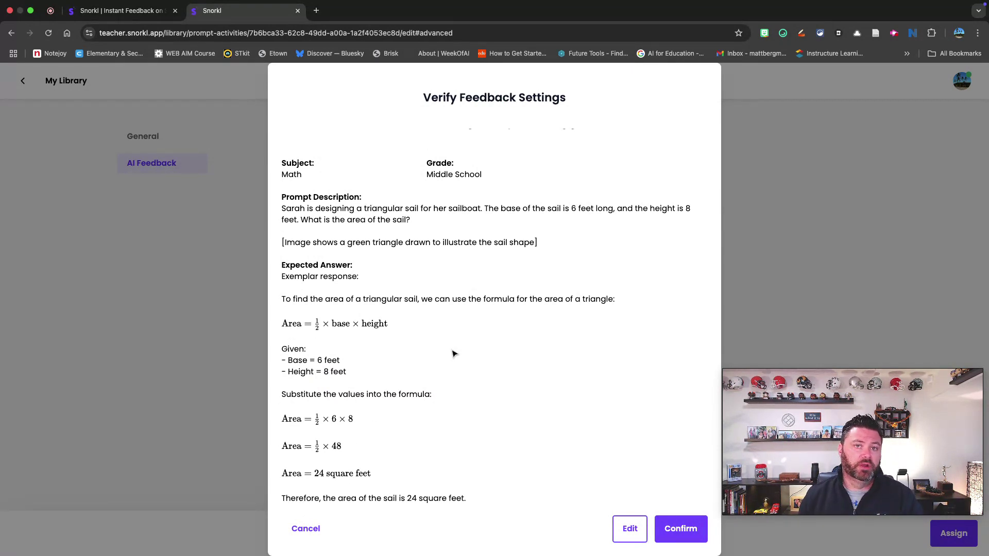
click(629, 530)
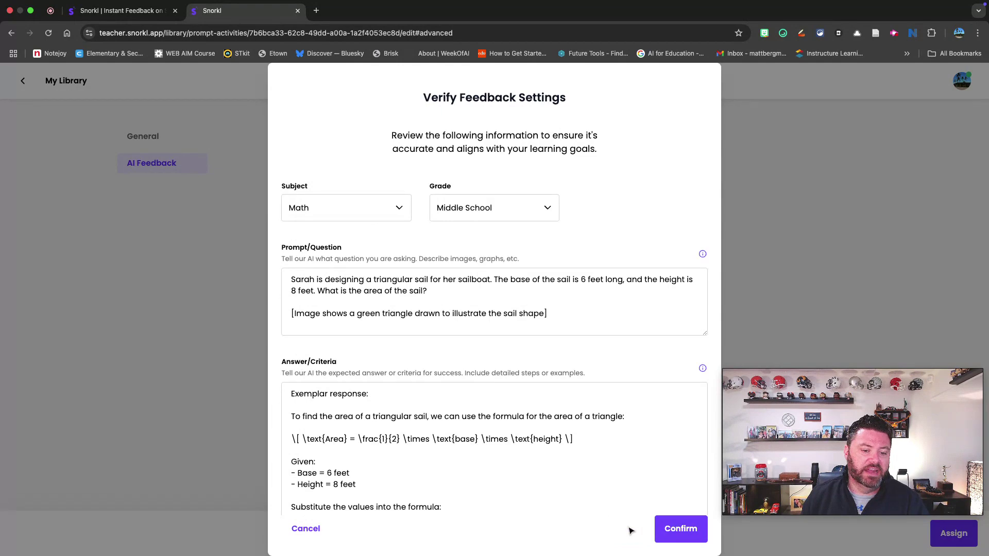
scroll(469, 422, down, 3)
scroll(469, 421, down, 1)
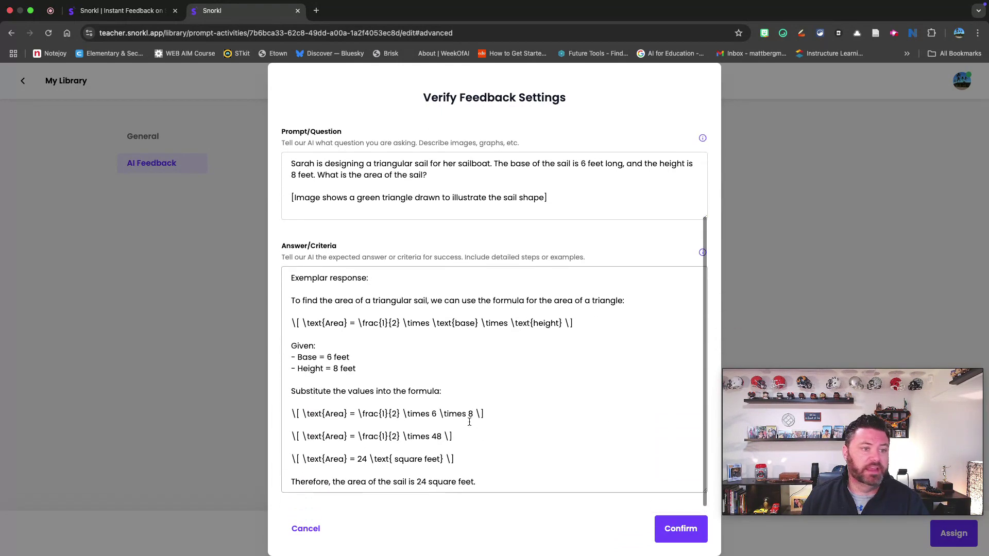
click(671, 533)
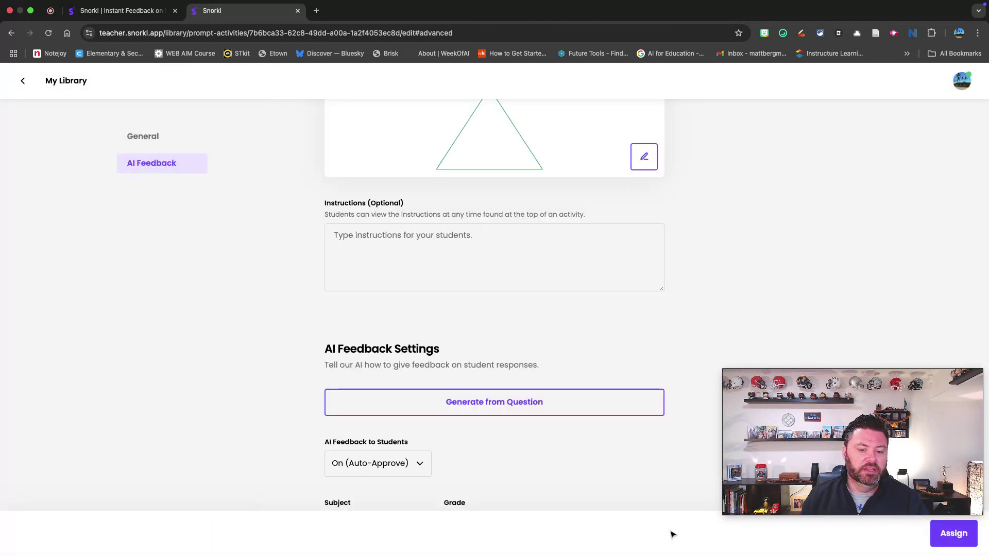
Step: Assign the Area Problem activity to the Period 2 class with the default assignment settings
scroll(600, 460, down, 6)
scroll(600, 460, down, 1)
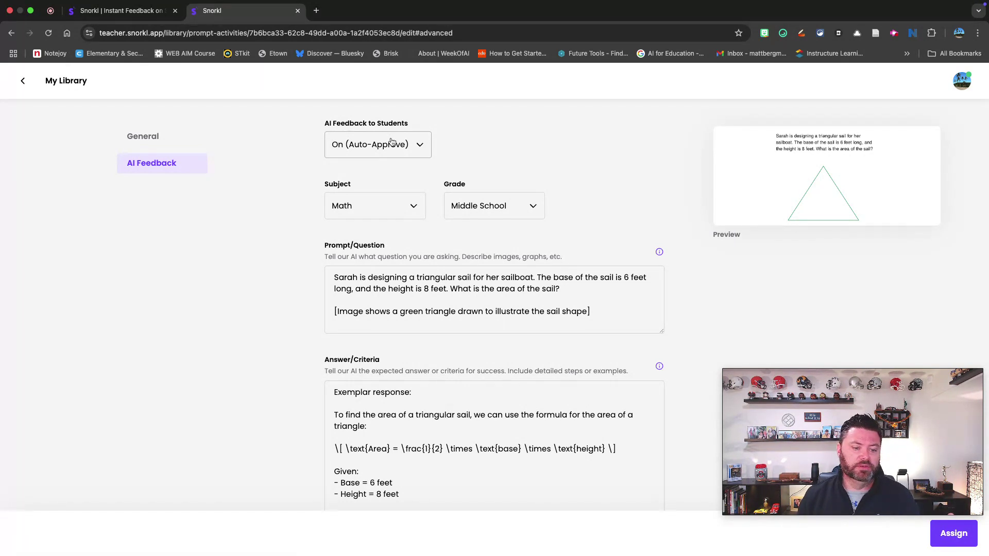
mouse_move(821, 437)
click(953, 535)
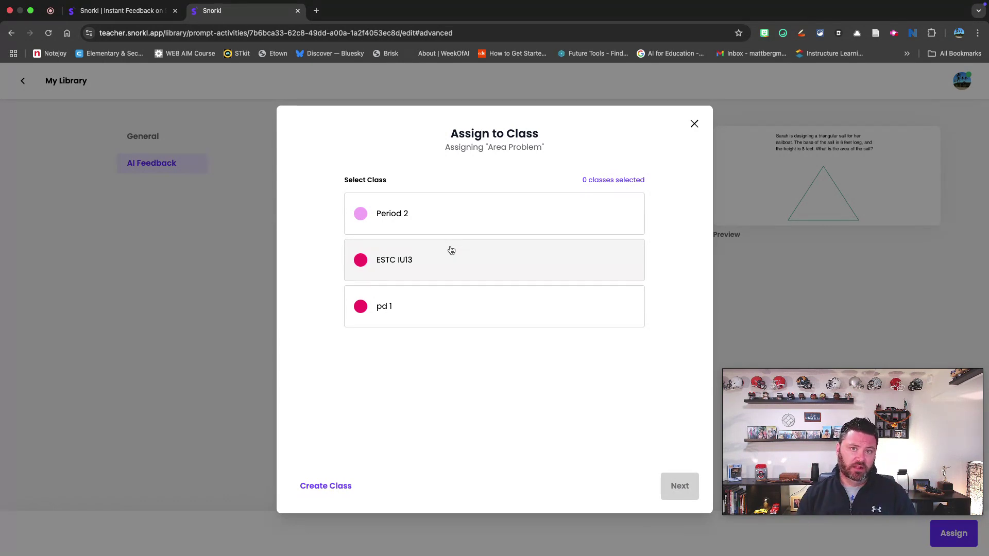
click(326, 486)
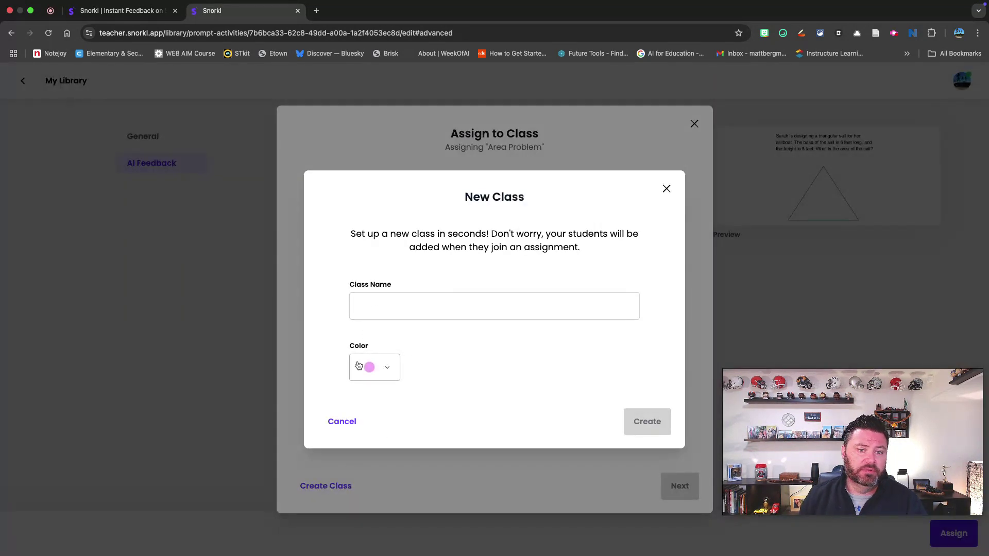
click(666, 189)
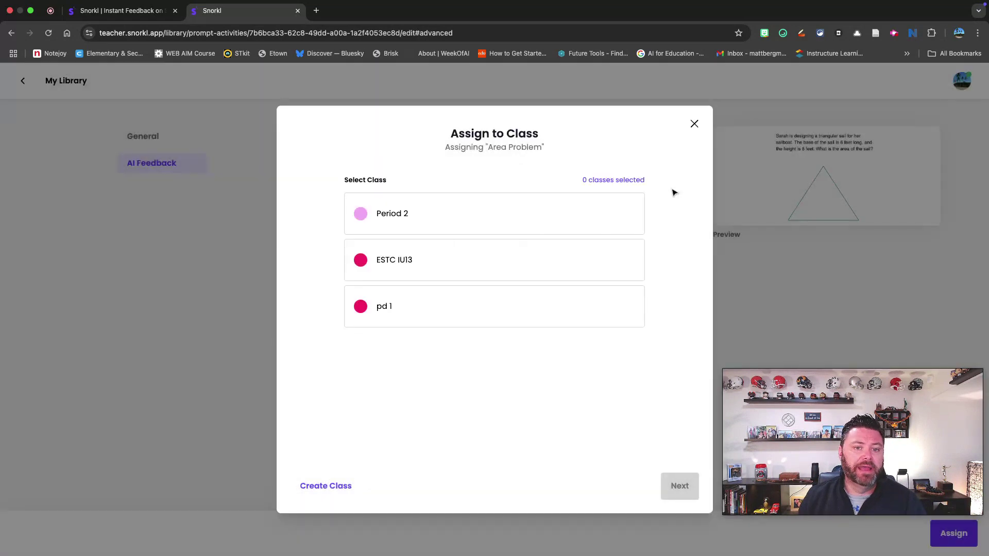
click(509, 223)
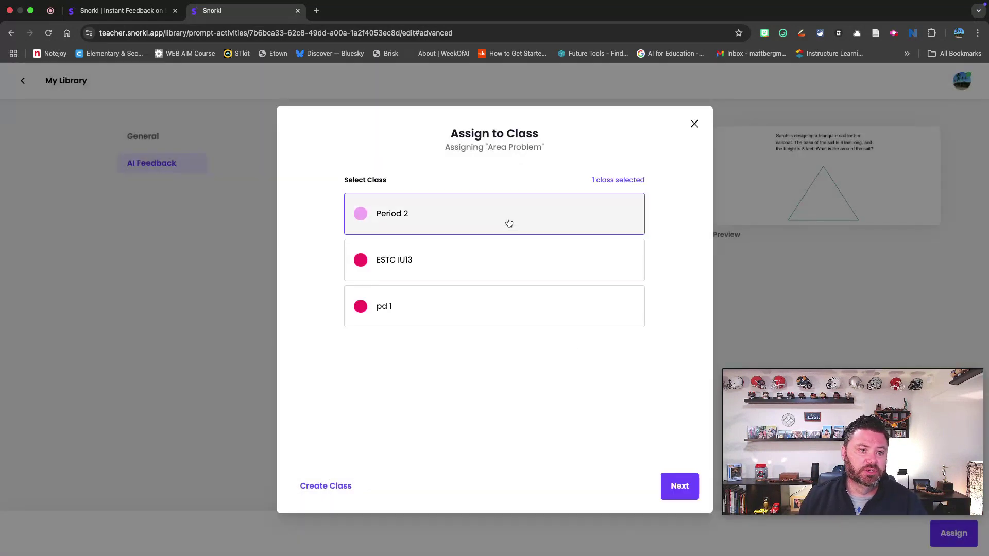
click(673, 482)
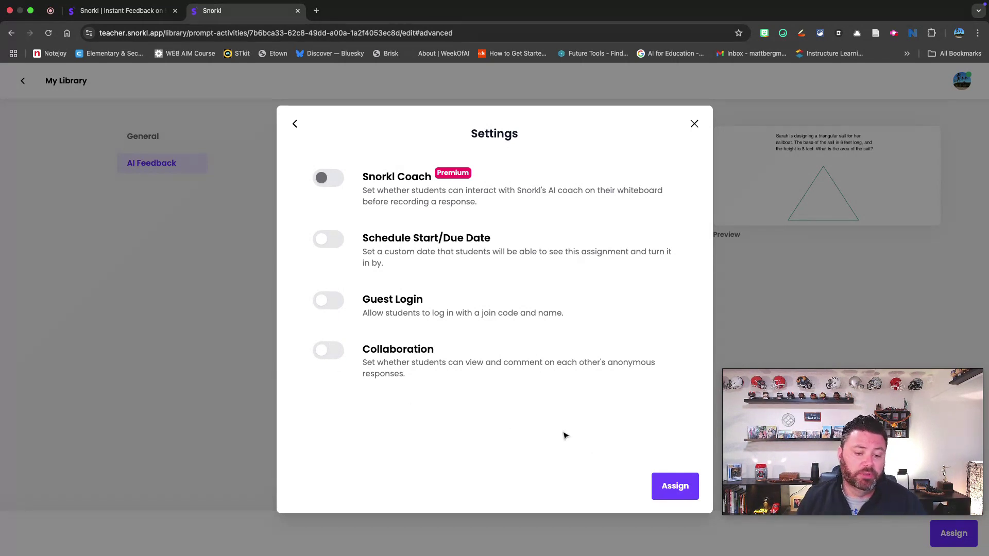
click(674, 487)
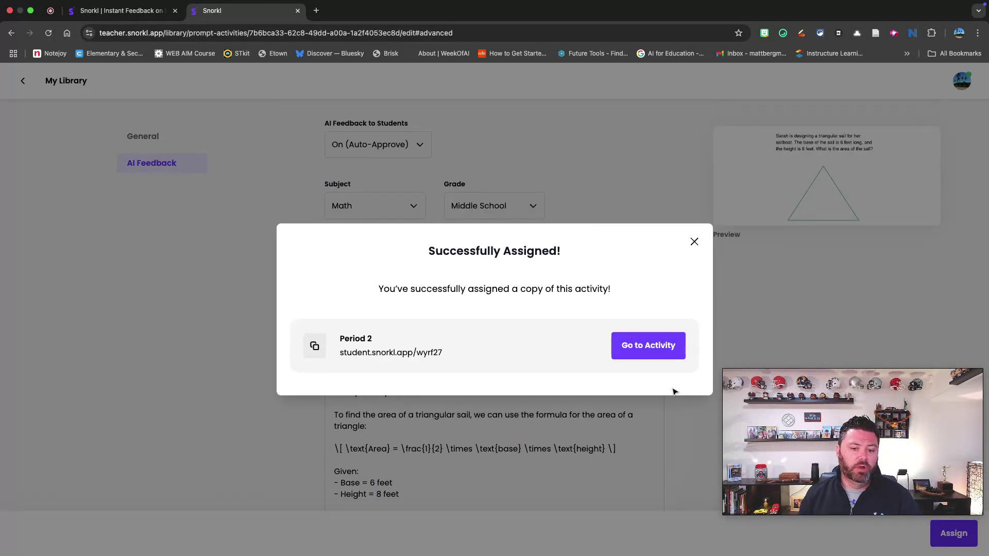
Step: View the newly assigned activity's responses page, and reopen Area Problem by way of the Period 2 class in the class list
click(661, 353)
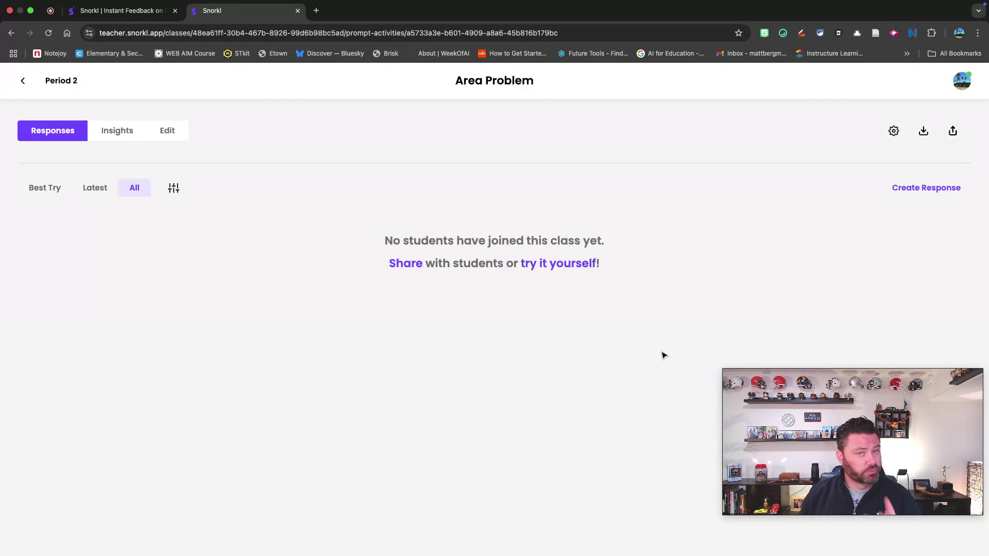
click(25, 82)
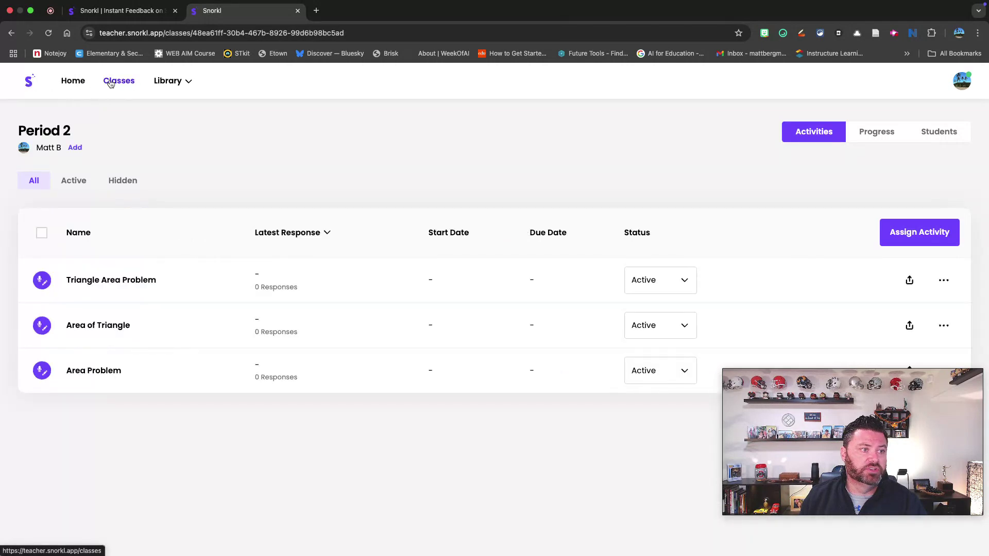
click(128, 84)
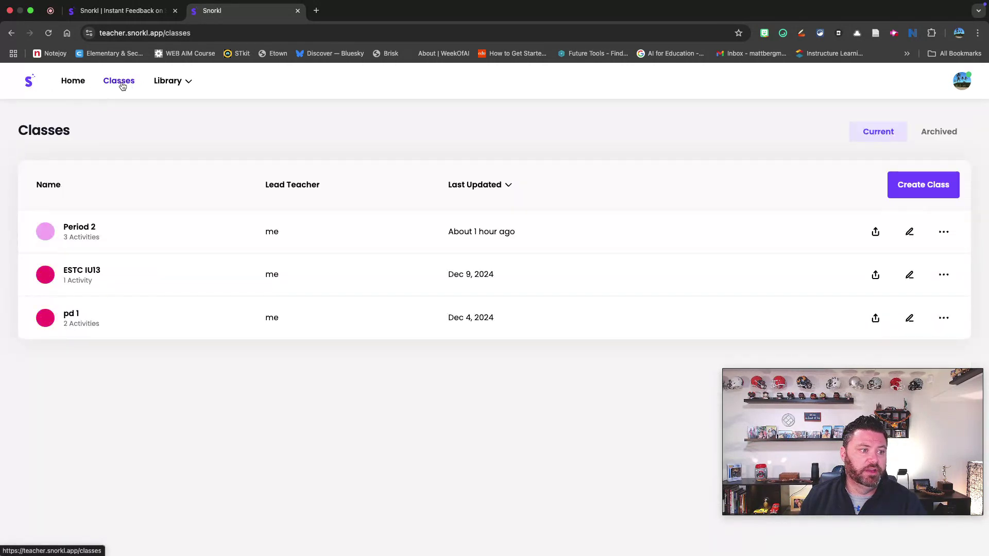
click(144, 251)
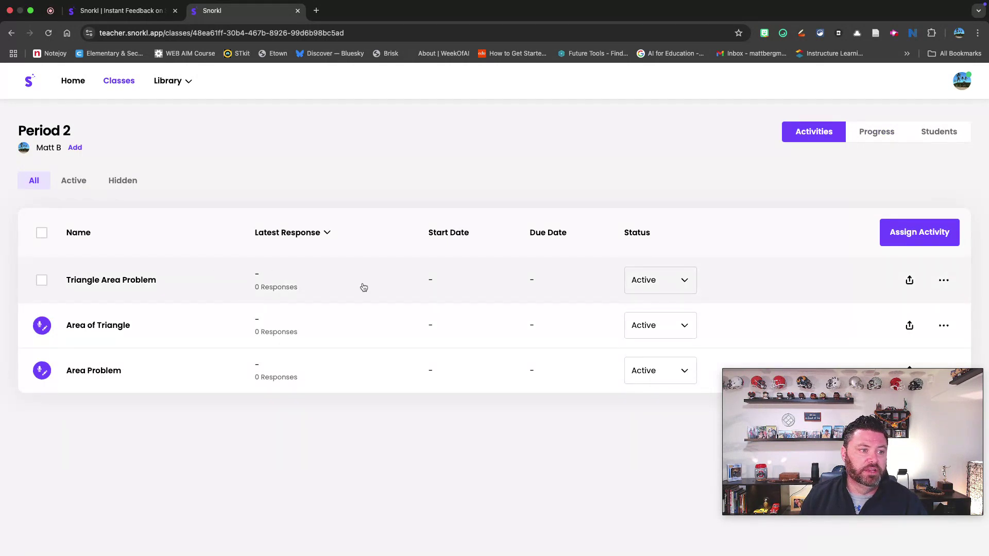
click(349, 370)
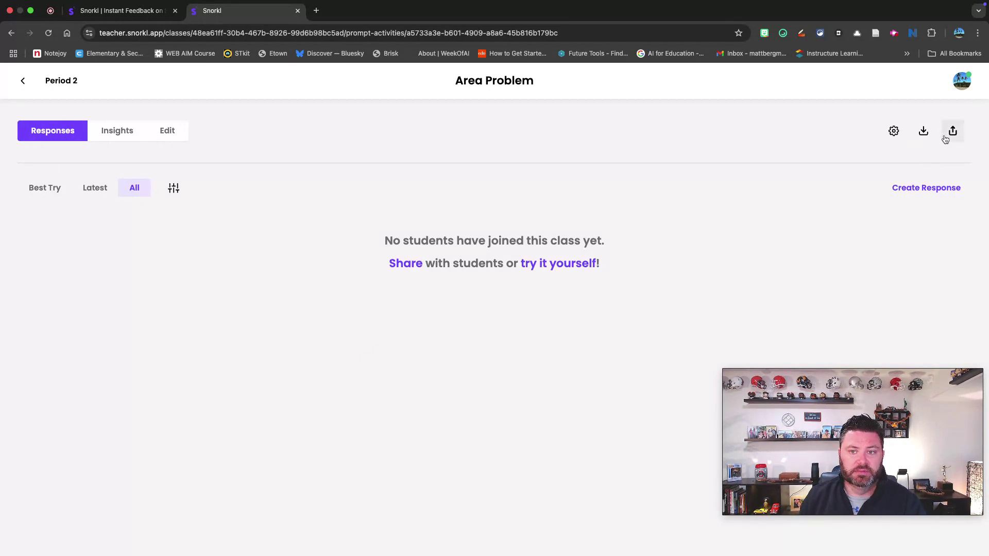
Step: Show the join code and QR code for sharing Area Problem with students, and close the sharing dialog
click(953, 132)
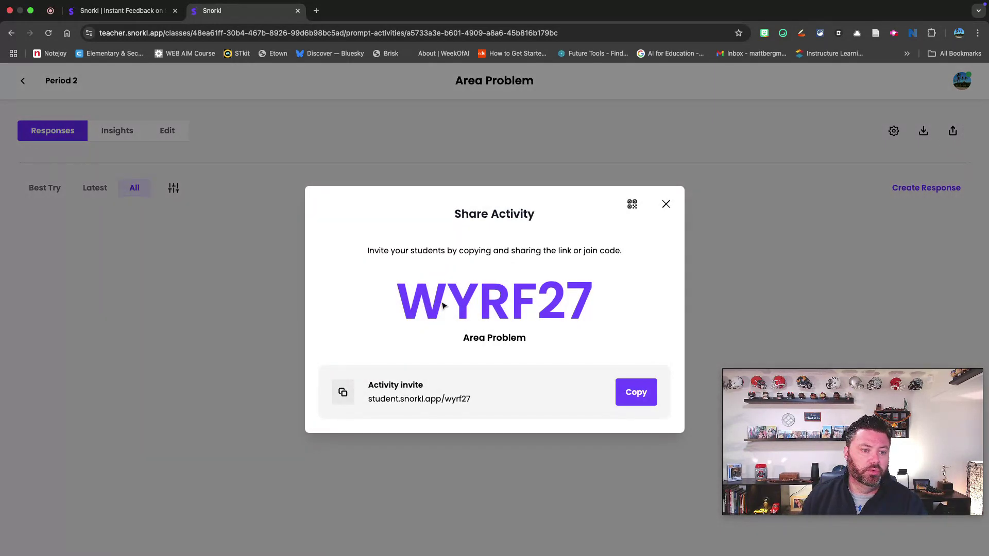
click(632, 205)
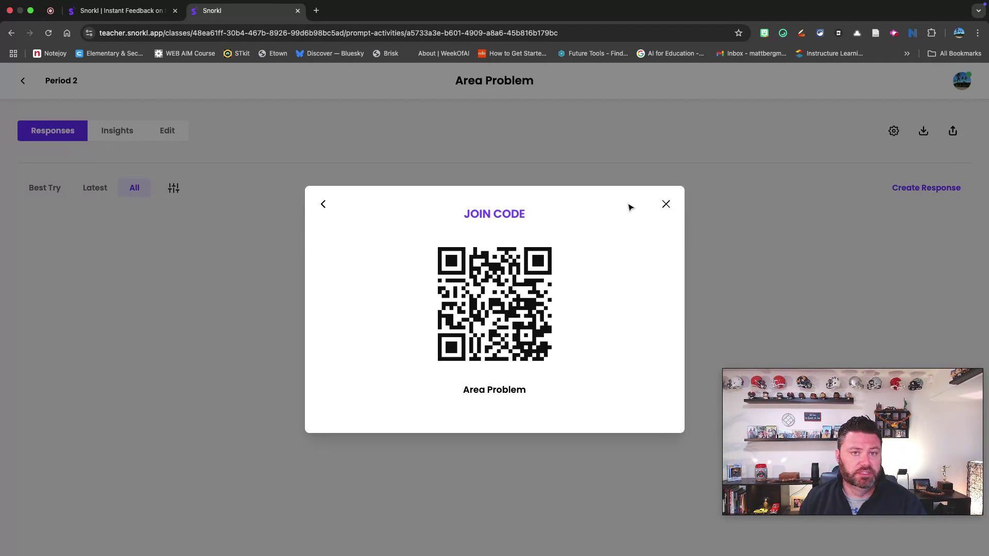
click(665, 204)
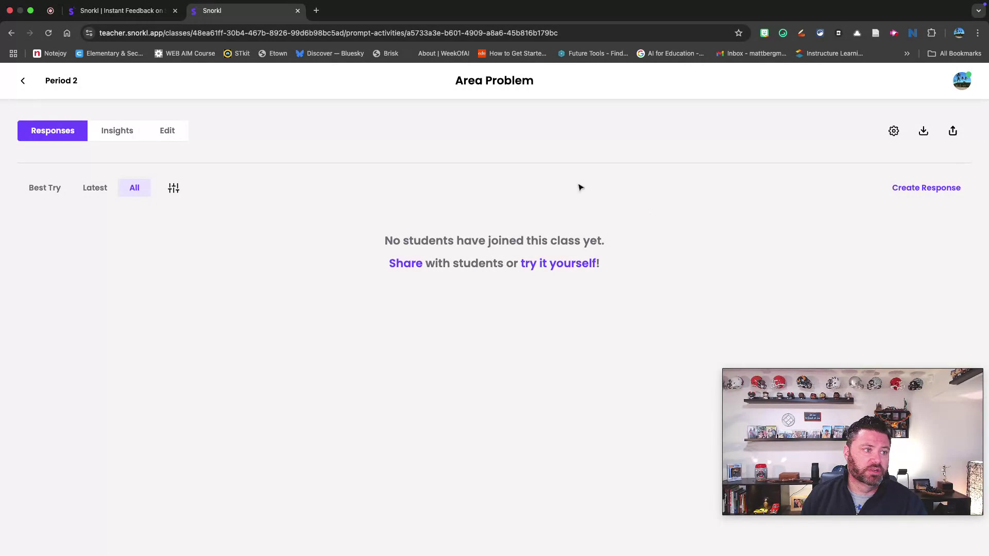
Step: Open the answered "area problem" activity in the pd 1 class, examine the AI feedback on the correct response, and return to its responses
click(20, 81)
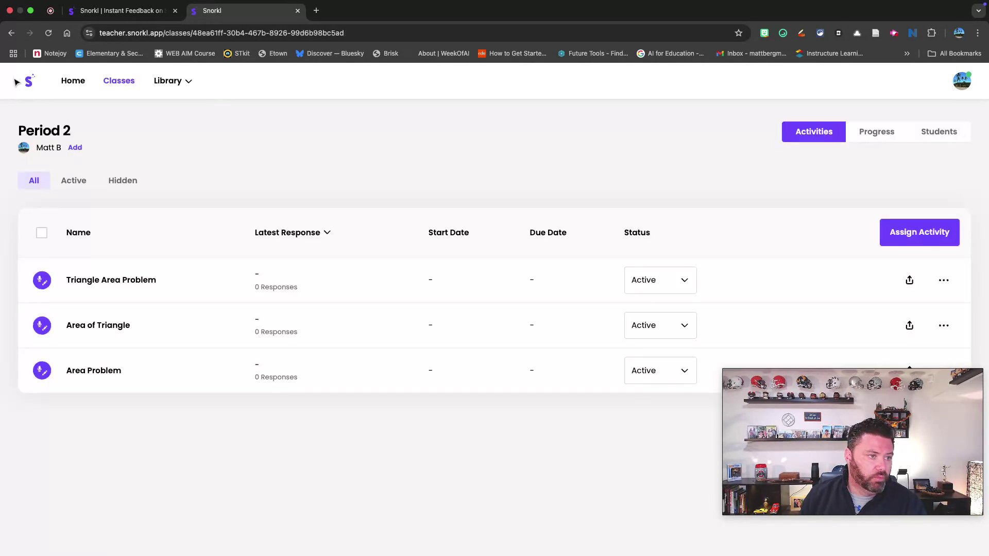
click(104, 82)
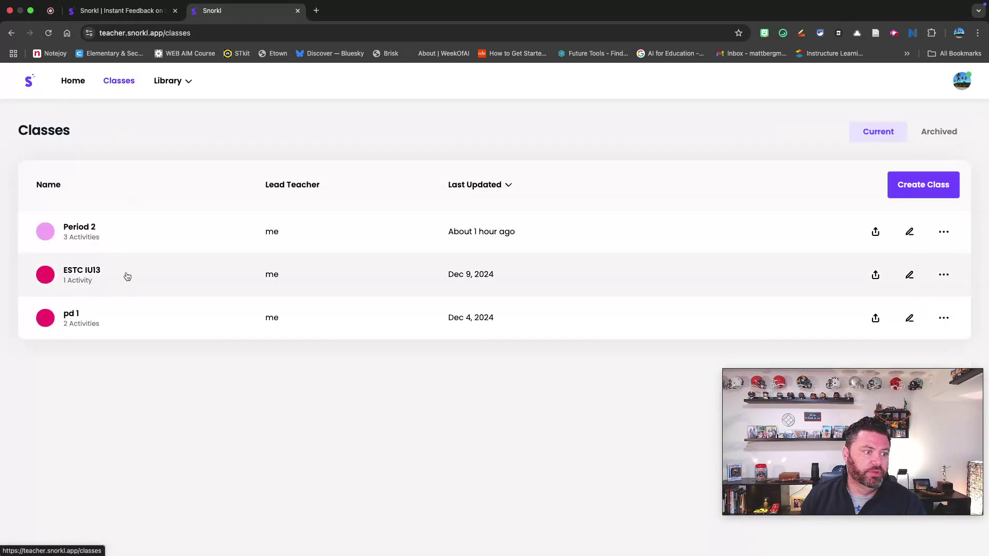
click(126, 317)
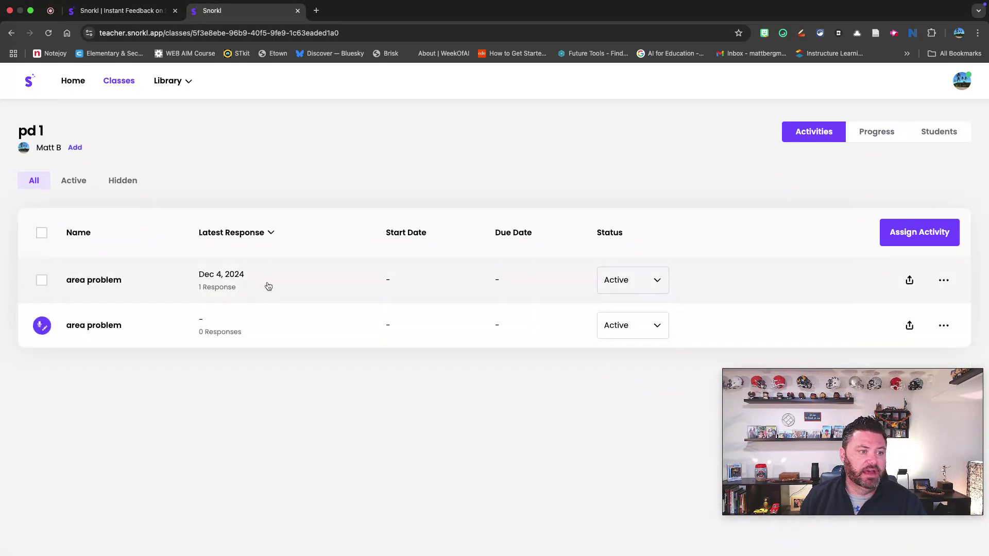
click(269, 287)
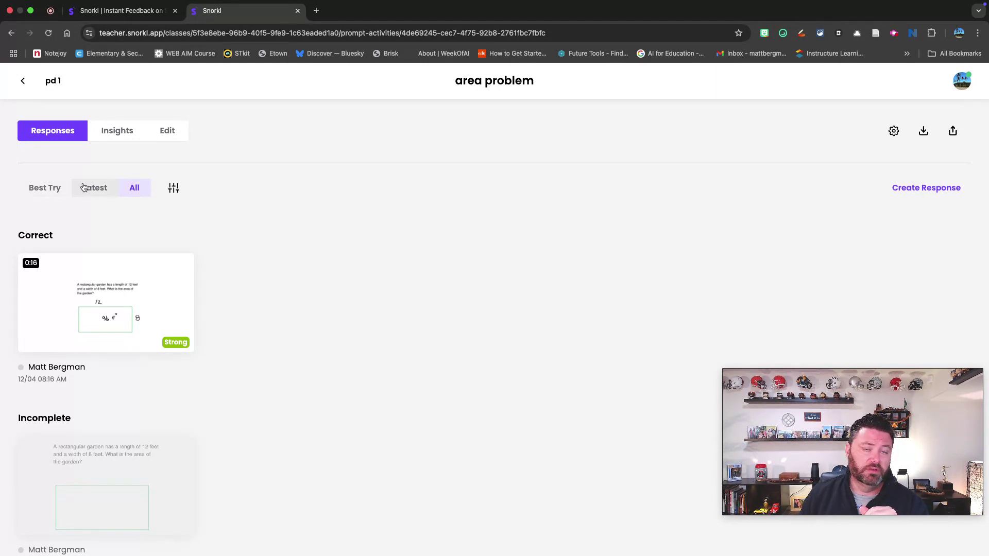
click(118, 299)
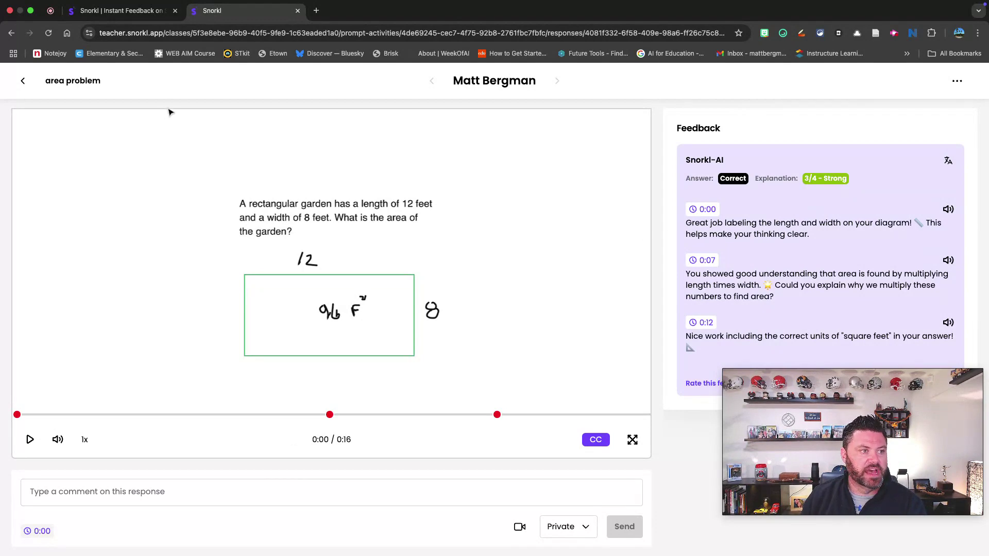
click(23, 80)
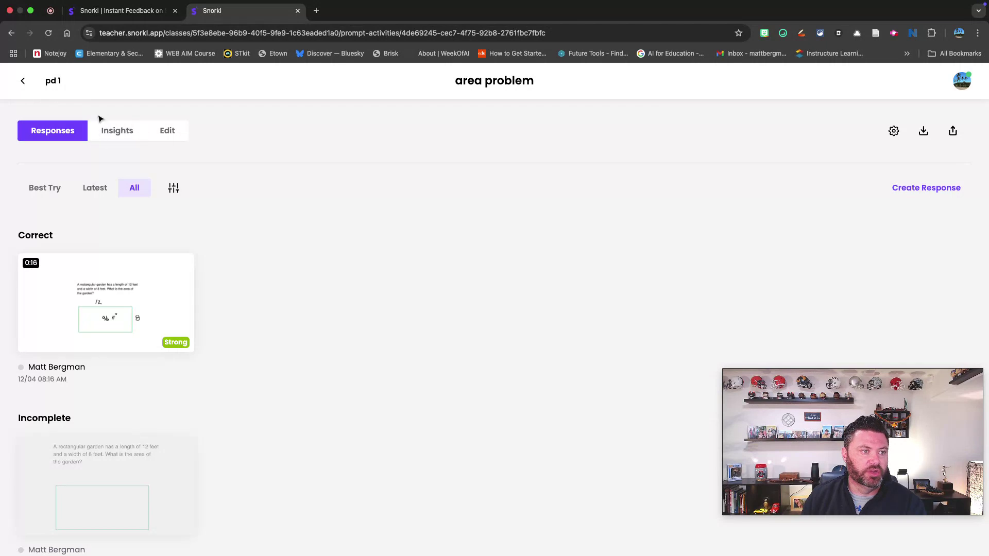